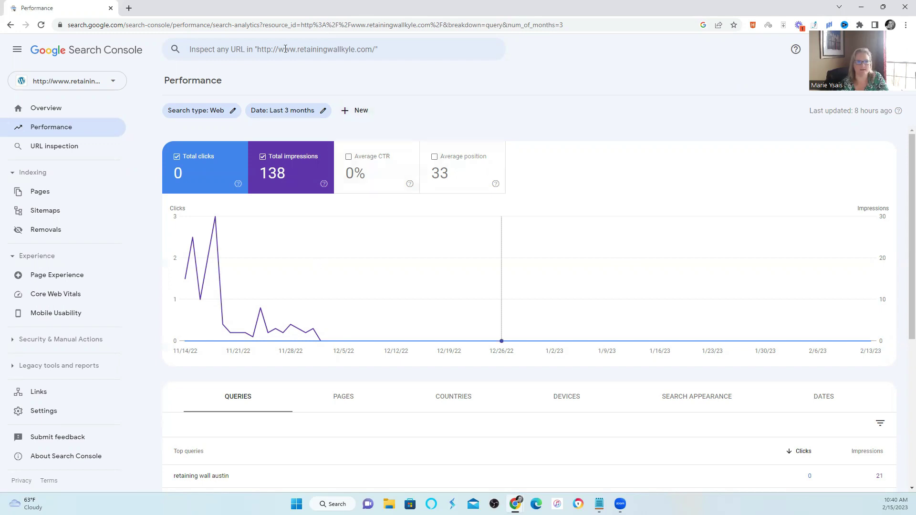
Apply the Last 3 months date range to the performance report and view its top queries.
left_click(298, 119)
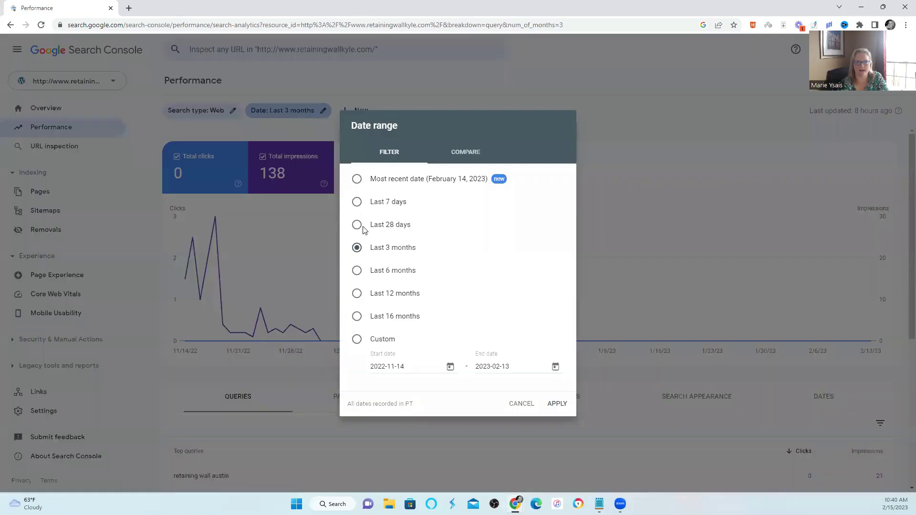
left_click(559, 405)
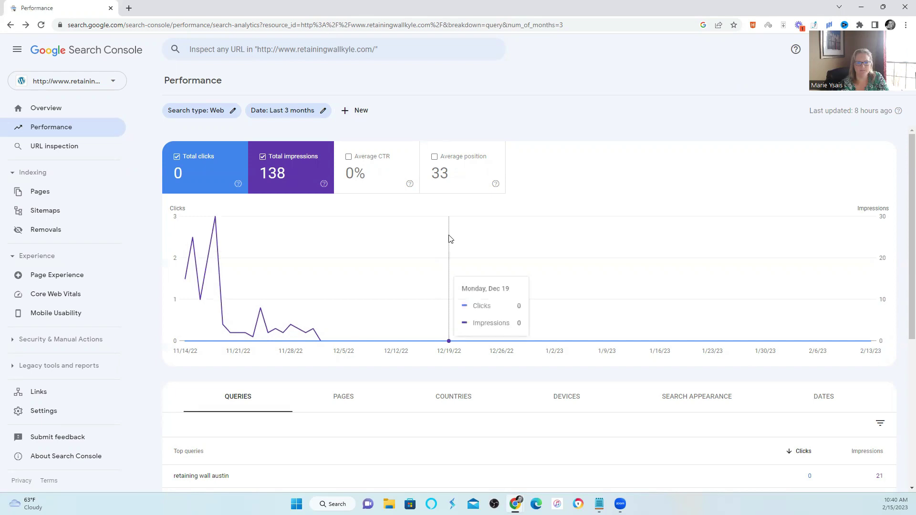
scroll(450, 239, "down", 5)
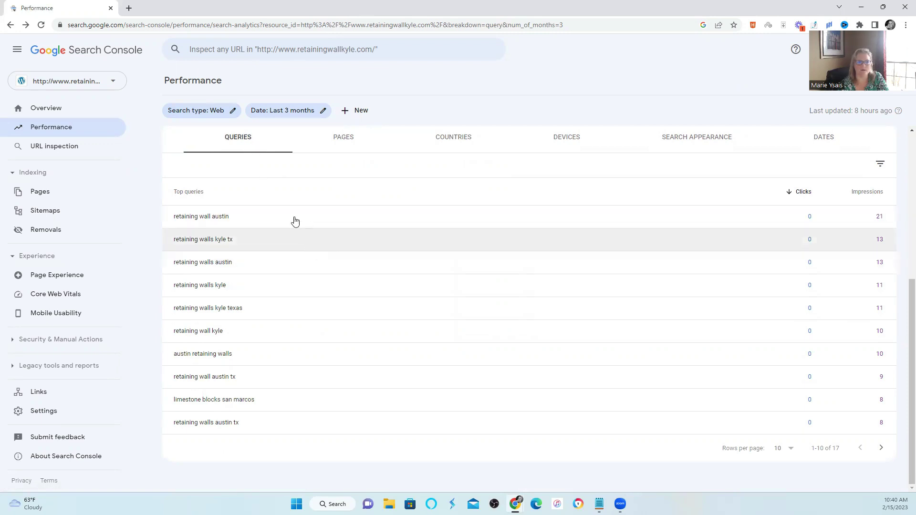
Filter the performance report by the query "retaining wall austin" and list the pages that appear for it.
left_click(318, 225)
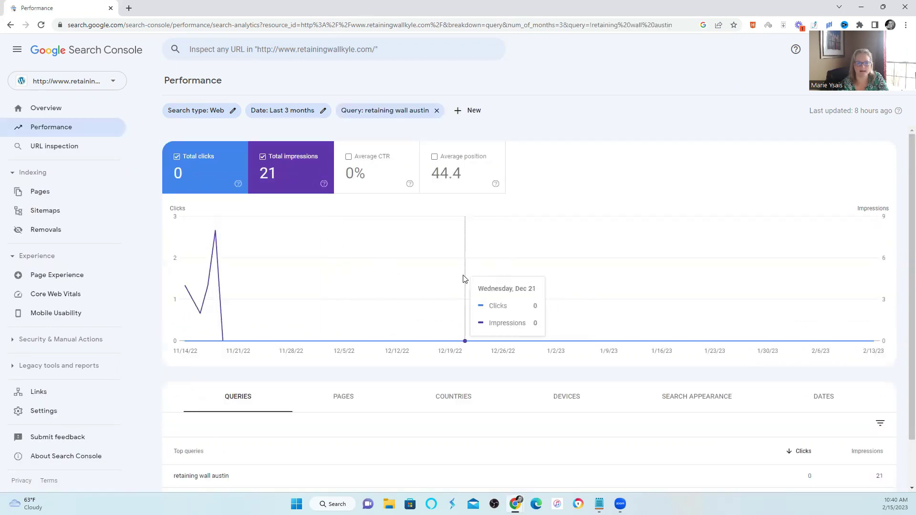
scroll(463, 279, "down", 2)
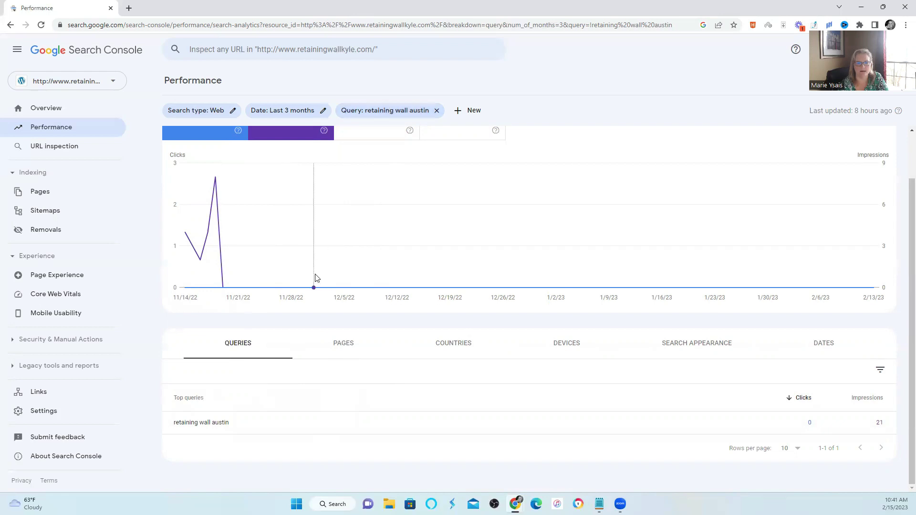
left_click(342, 347)
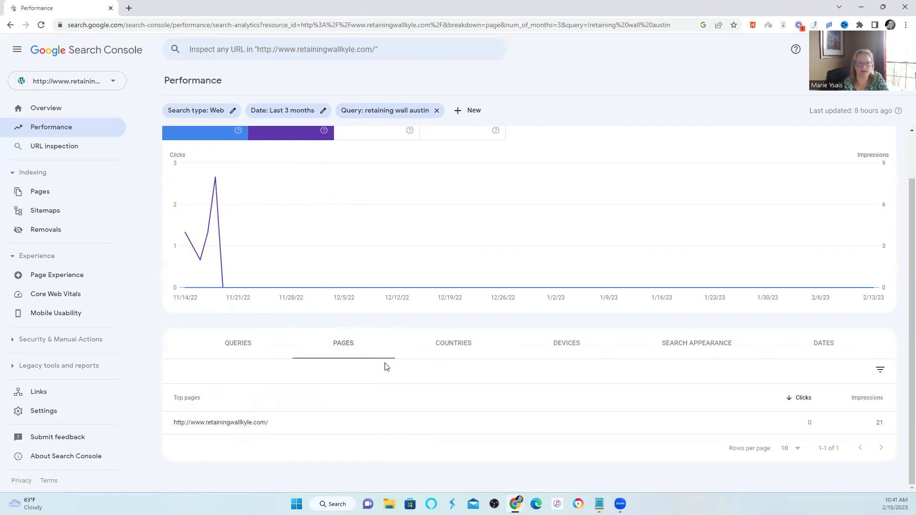
mouse_move(382, 432)
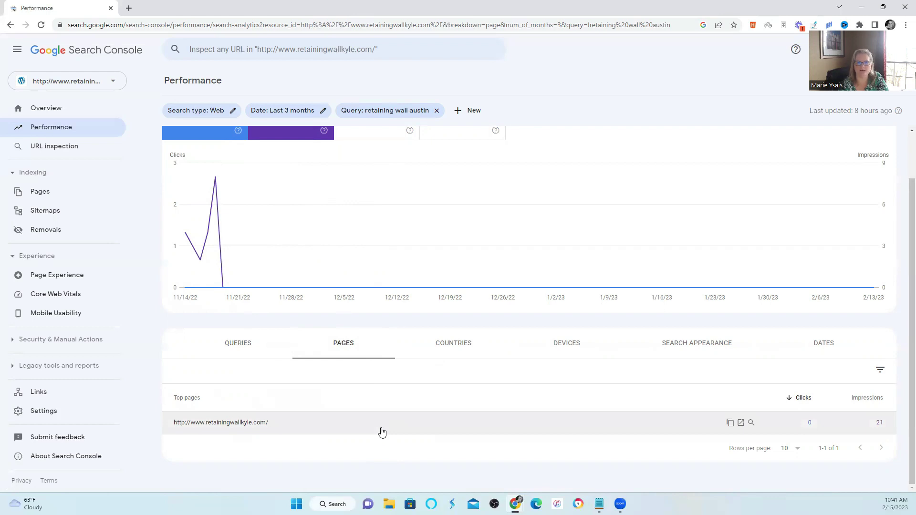
Replace the query filter with "retaining walls kyle tx" from the top queries and list its pages.
left_click(437, 111)
scroll(401, 294, "down", 2)
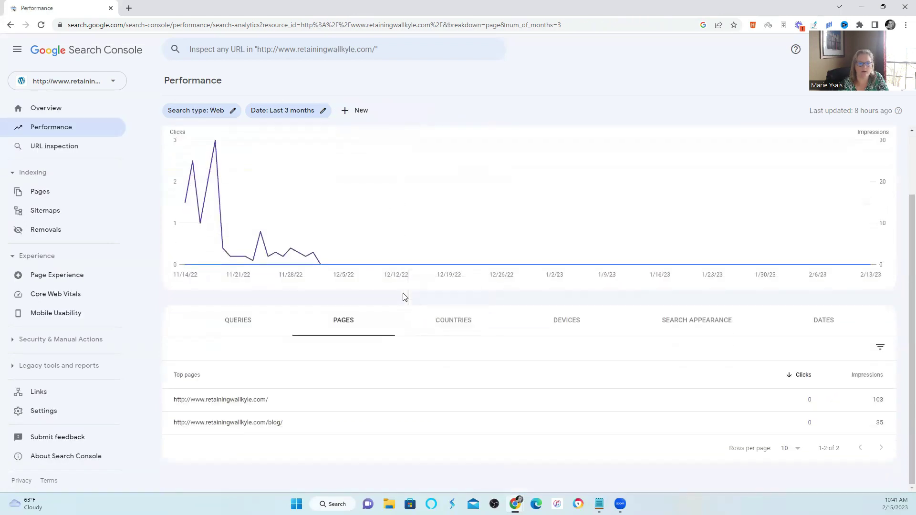
left_click(237, 321)
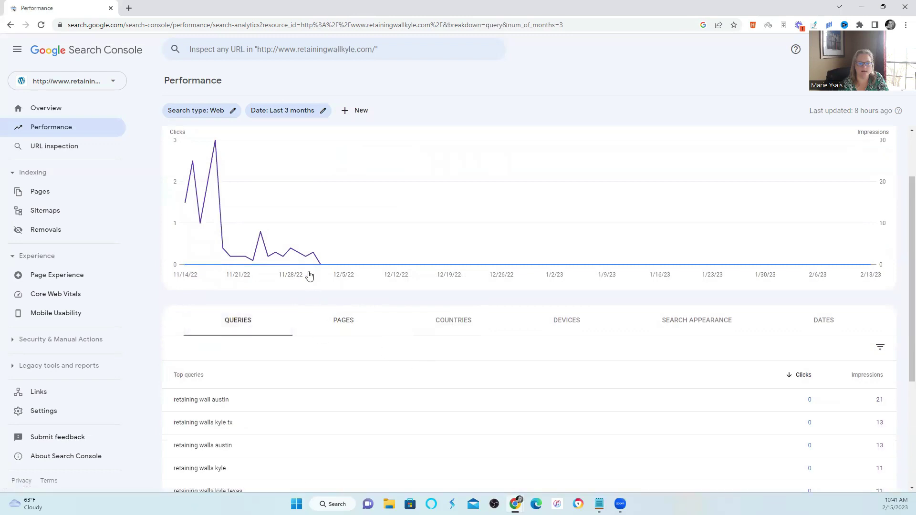
scroll(309, 276, "down", 3)
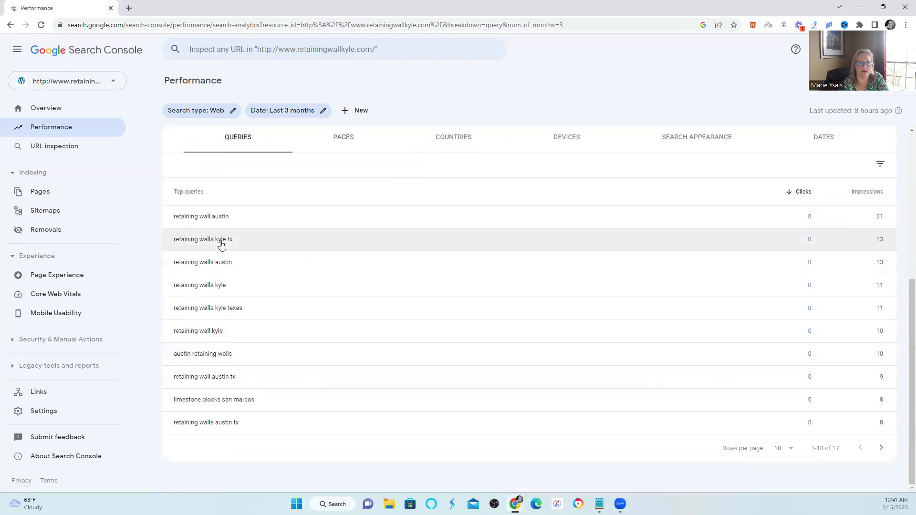
left_click(287, 239)
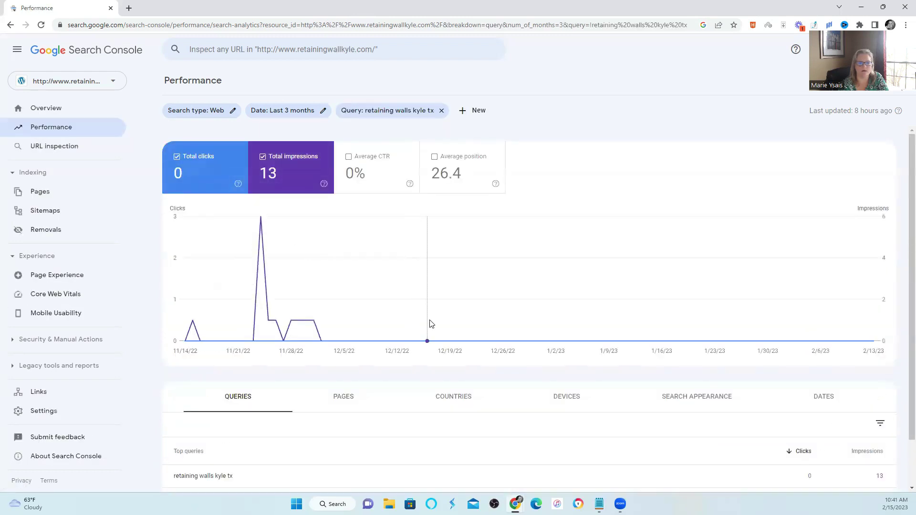
scroll(430, 323, "down", 1)
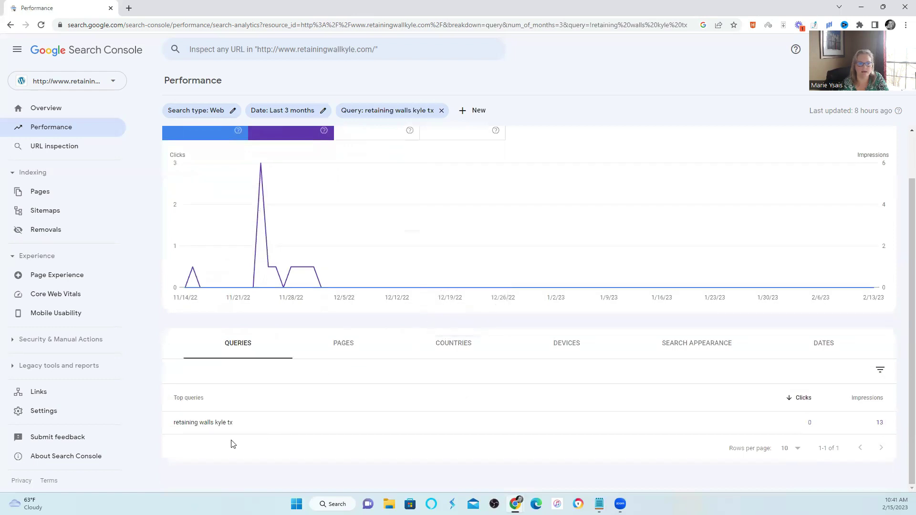
left_click(347, 348)
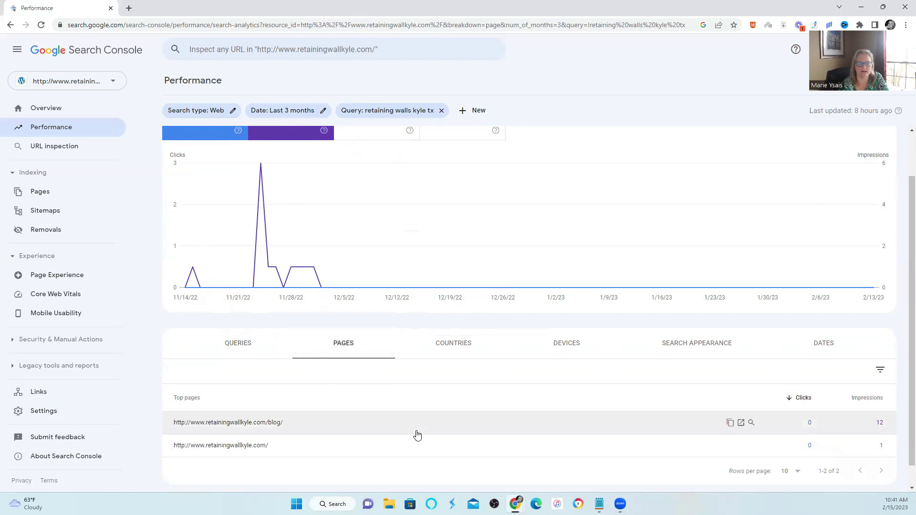
scroll(417, 435, "down", 1)
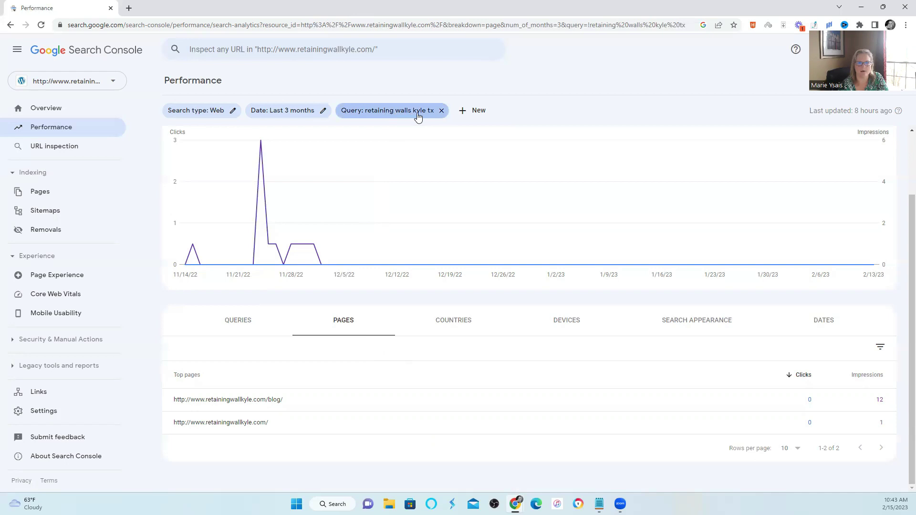
Replace the query filter with "retaining walls austin" from the top queries and list its pages.
left_click(441, 111)
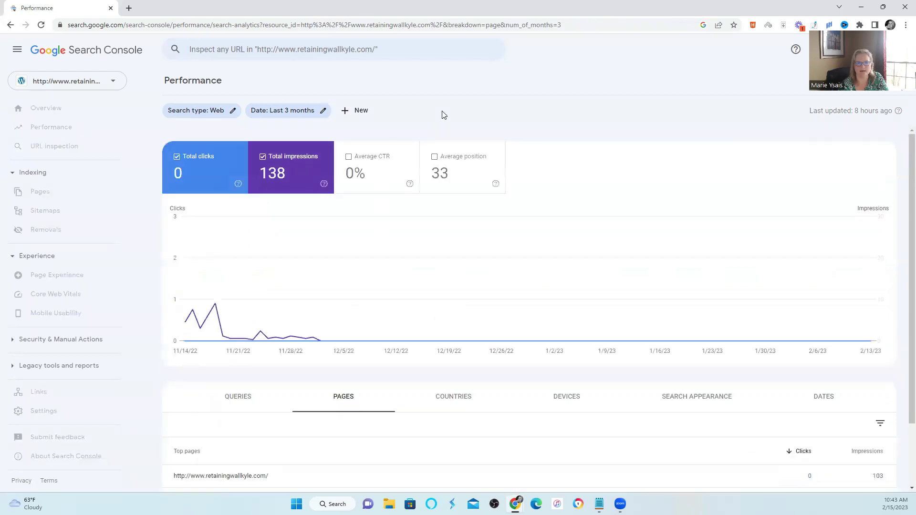
left_click(235, 323)
scroll(420, 383, "down", 4)
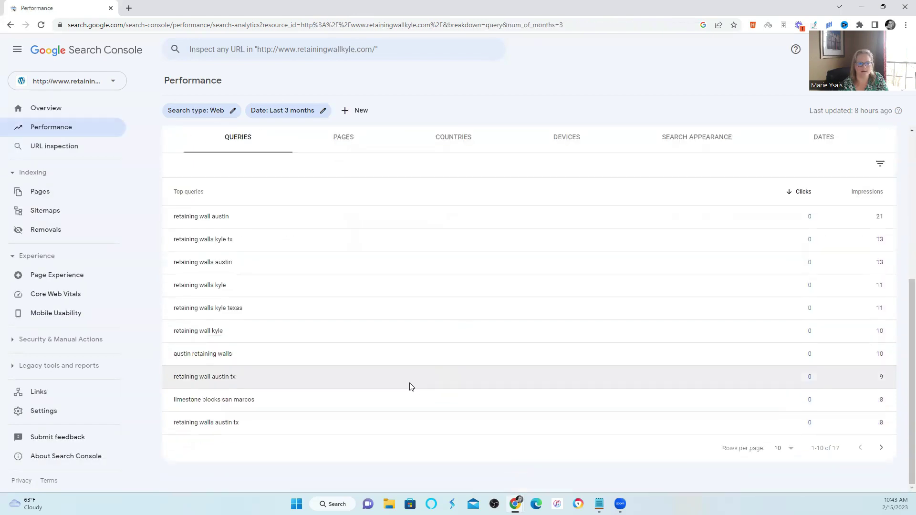
left_click(361, 268)
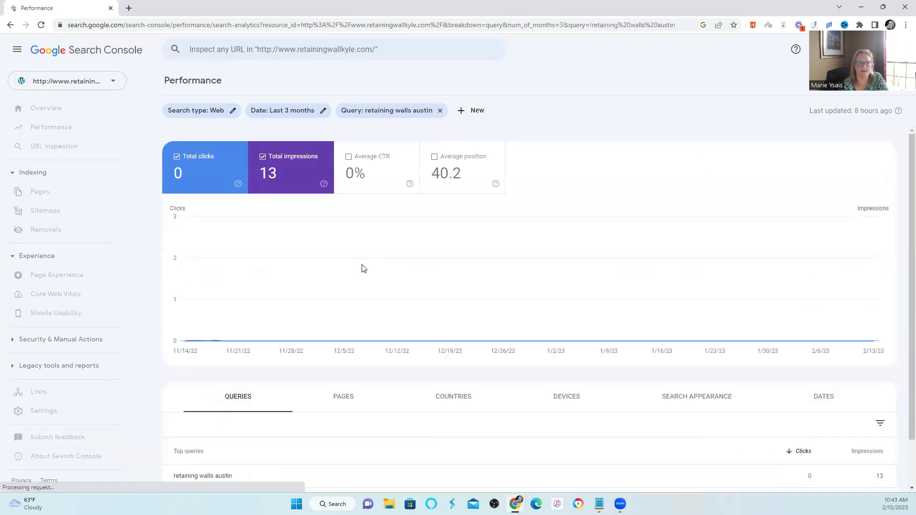
scroll(370, 446, "down", 2)
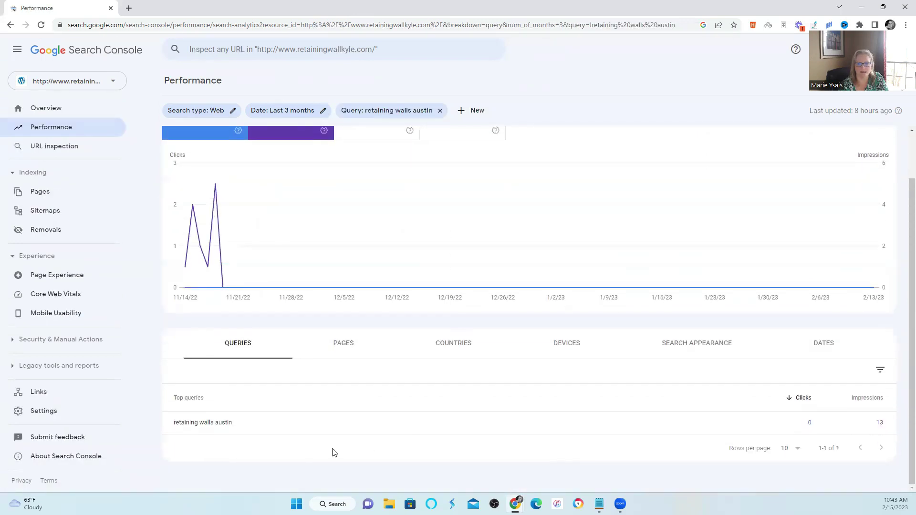
left_click(343, 342)
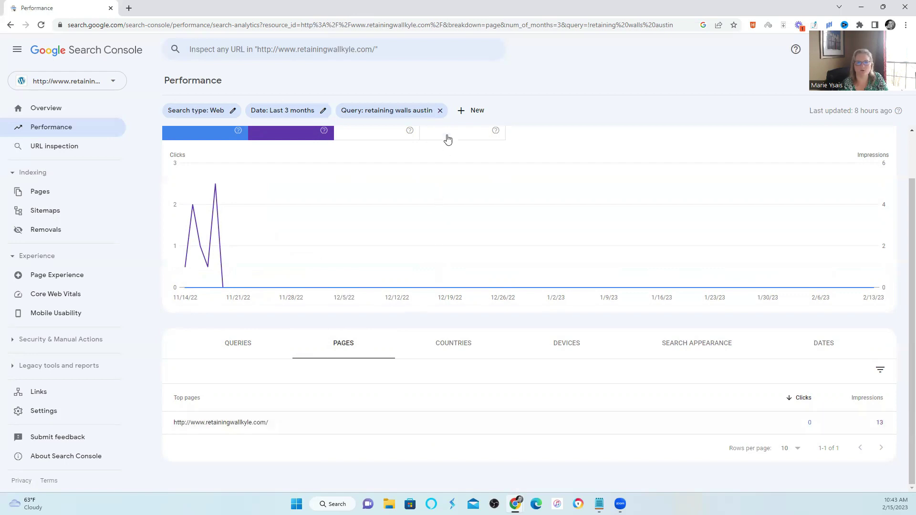
Replace the query filter with "retaining walls kyle" from the top queries and list its pages.
left_click(440, 110)
scroll(352, 344, "down", 2)
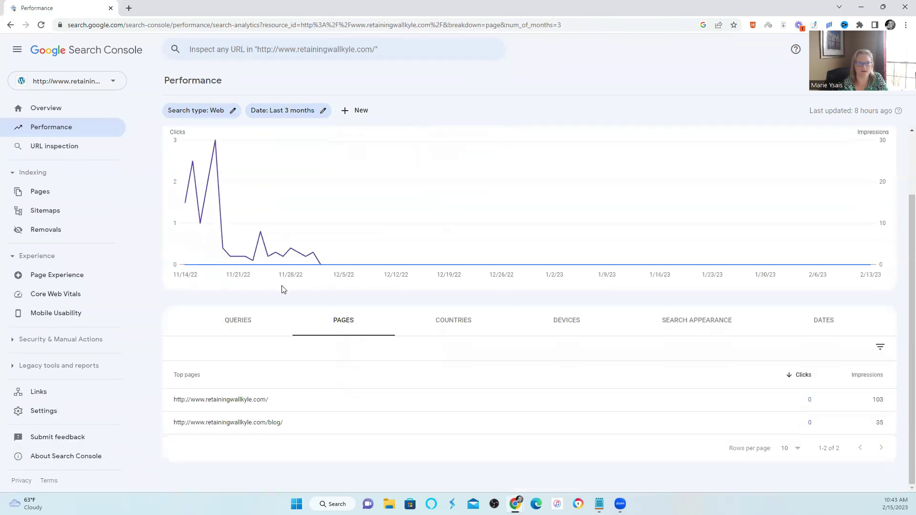
left_click(238, 320)
scroll(411, 378, "down", 4)
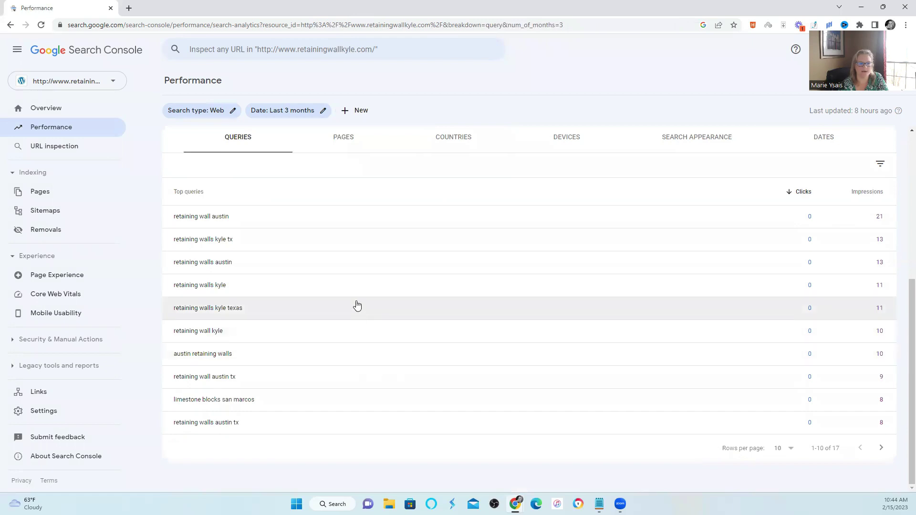
scroll(388, 343, "down", 1)
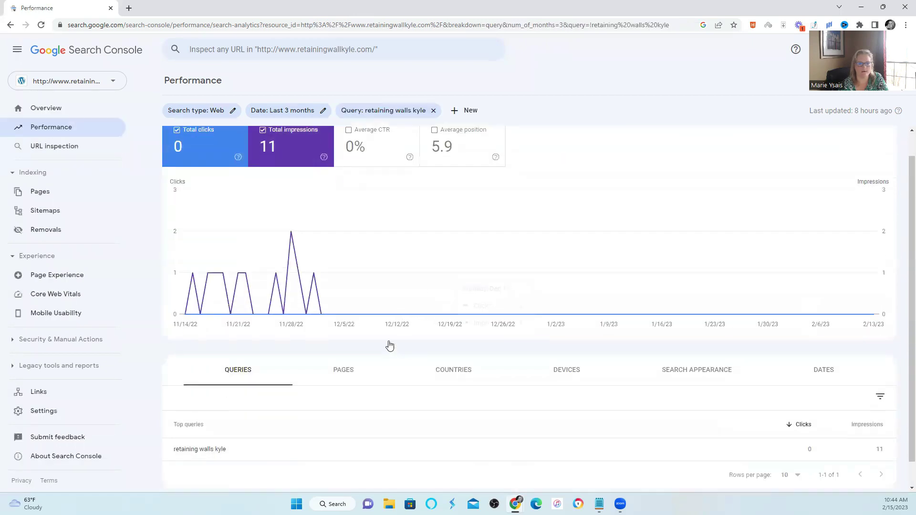
left_click(343, 343)
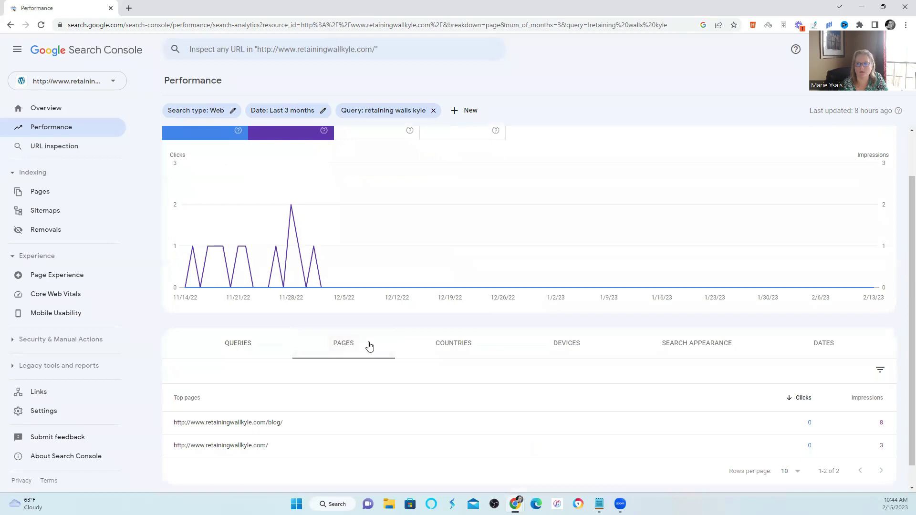
scroll(373, 374, "down", 1)
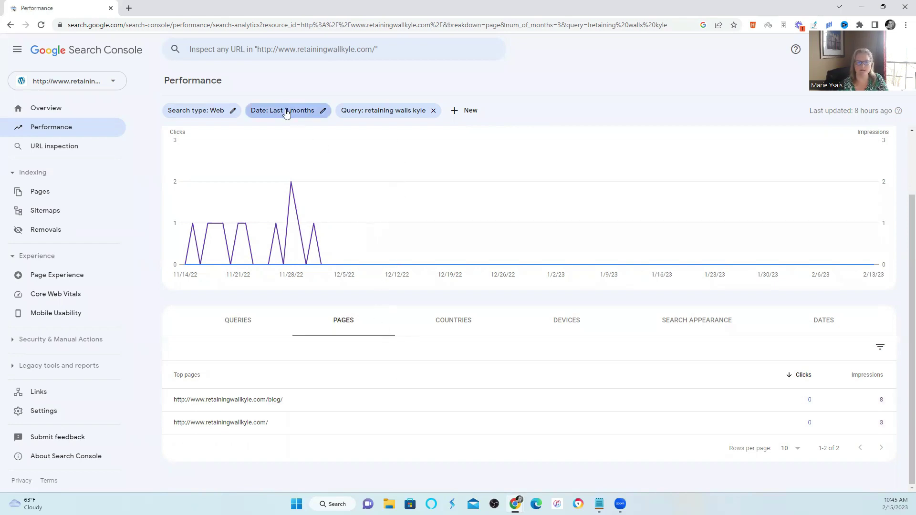
Remove the "retaining walls kyle" filter and return to the full list of top queries.
left_click(434, 110)
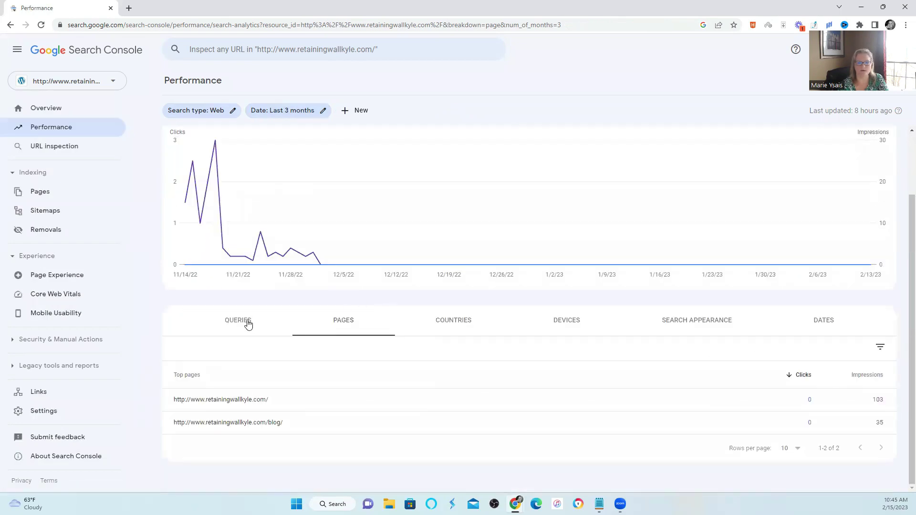
left_click(248, 324)
scroll(244, 304, "down", 4)
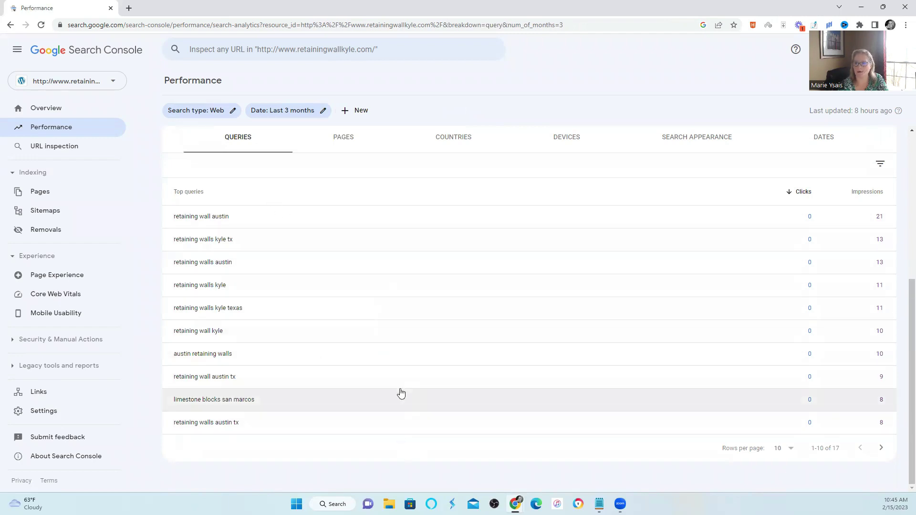
Add an Exact query filter for "retaining walls" to the performance report and show the pages for it.
left_click(353, 116)
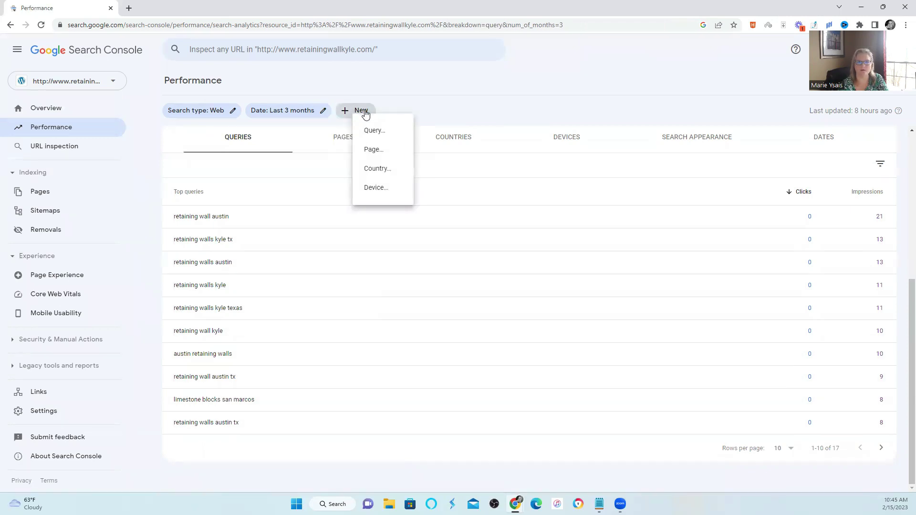
left_click(377, 131)
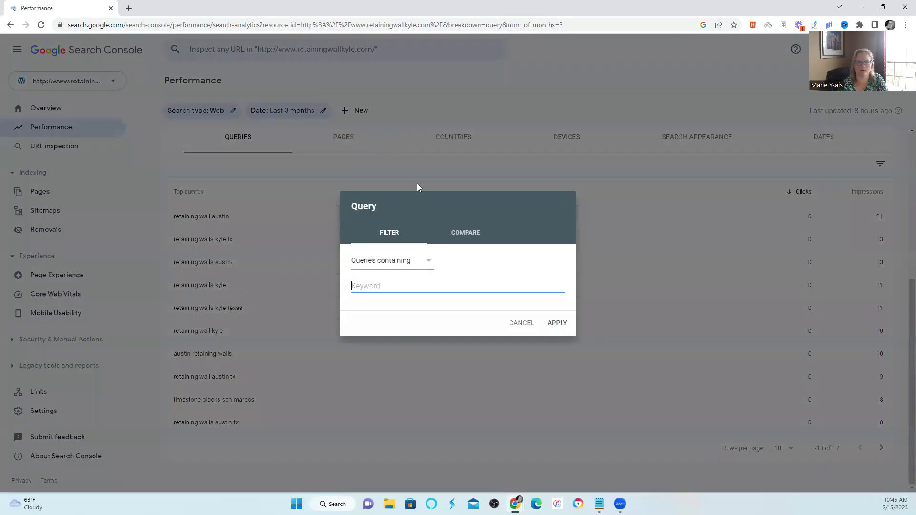
left_click(398, 266)
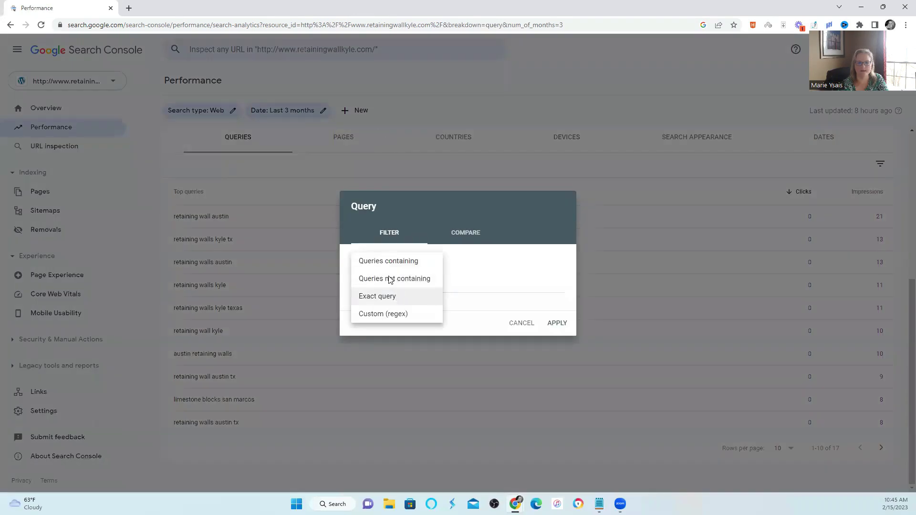
key("Return")
left_click(408, 285)
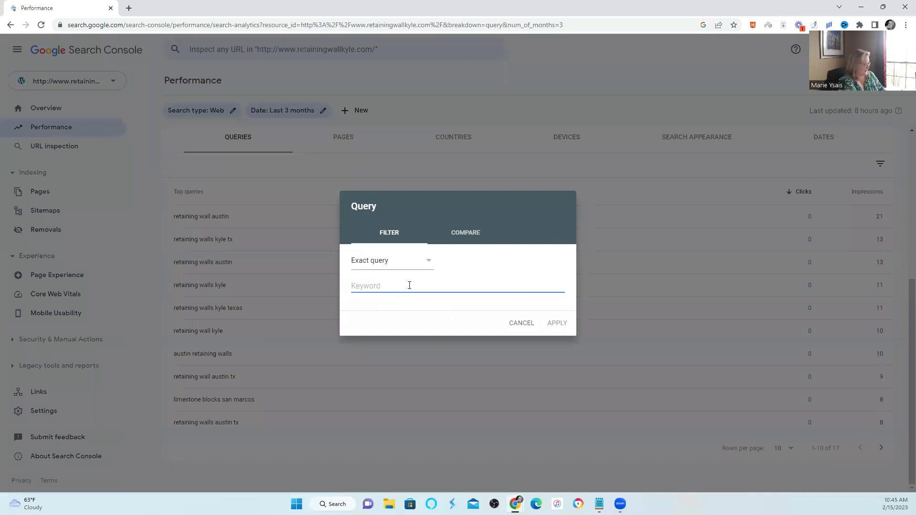
type("R")
key("BackSpace")
type("r")
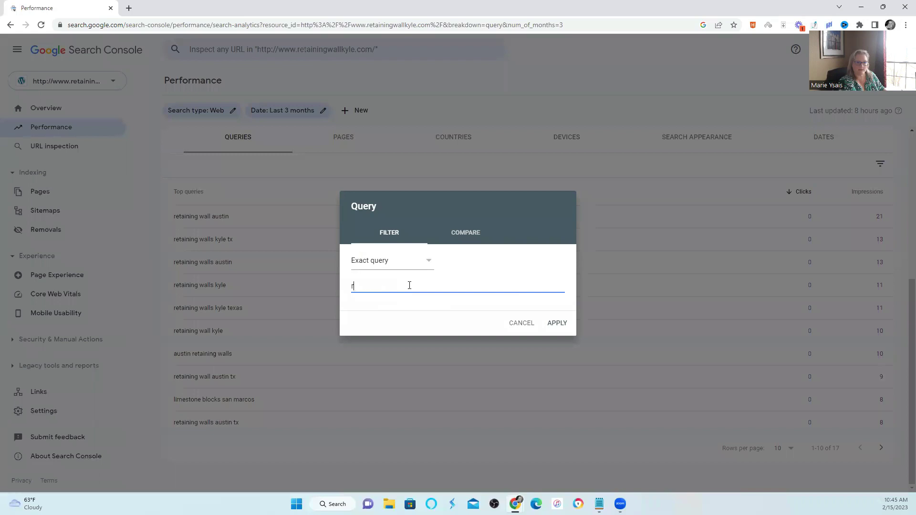
type("etaining walls")
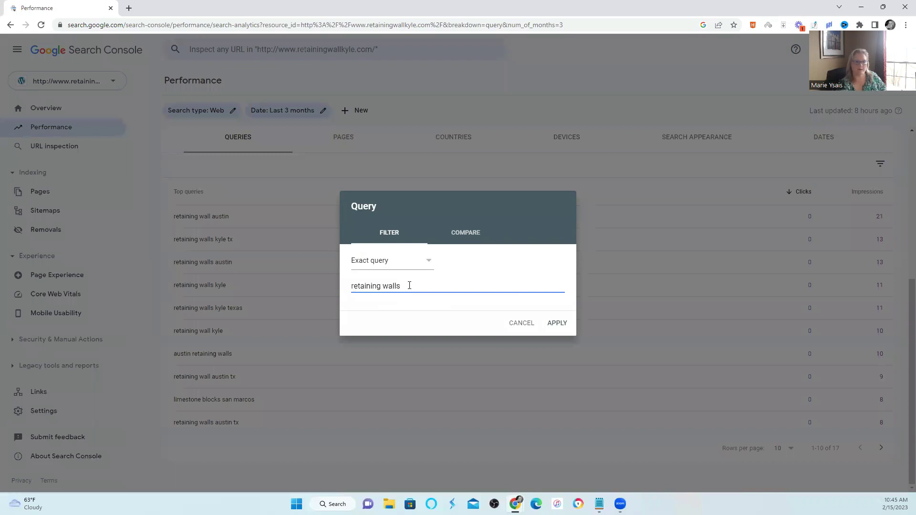
left_click(557, 324)
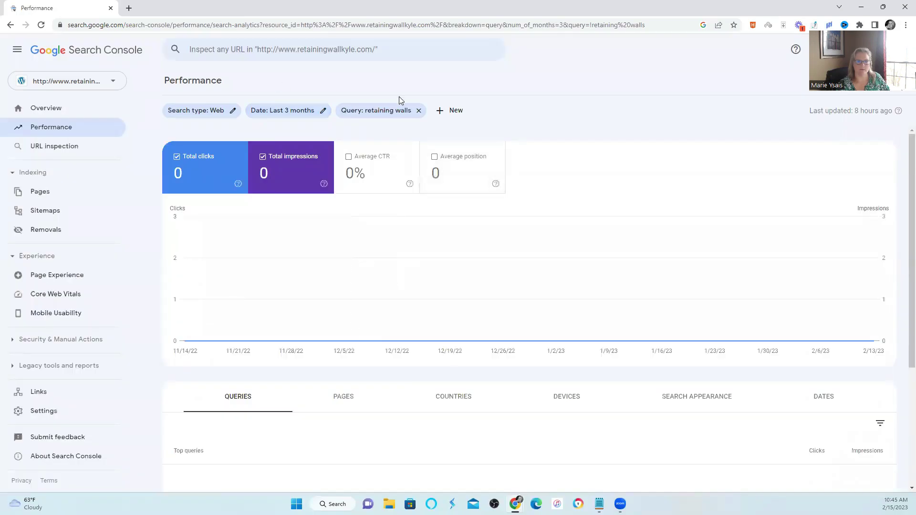
scroll(409, 213, "down", 4)
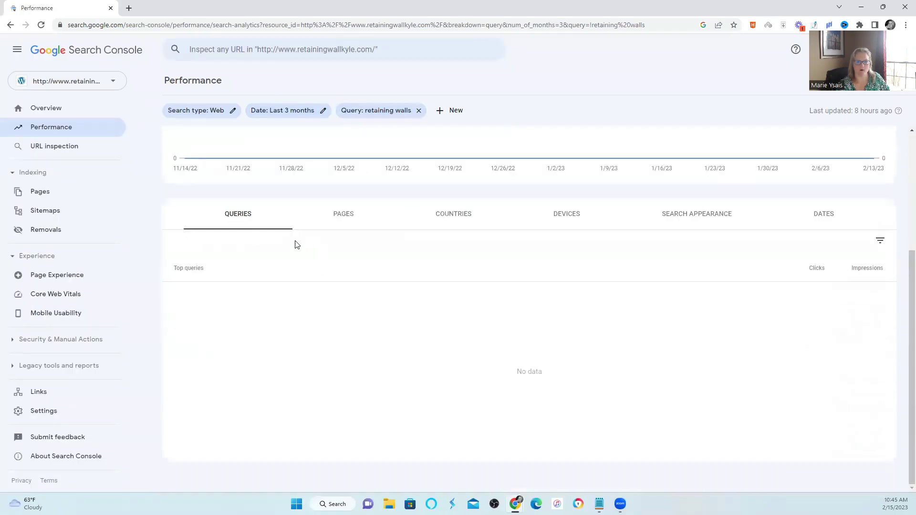
left_click(344, 212)
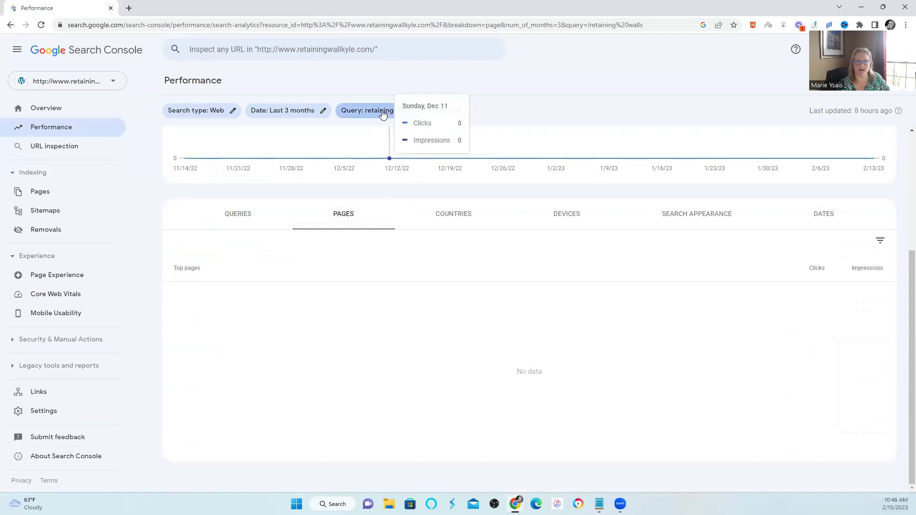
Replace the "retaining walls" filter with an Exact query filter for "kyle retaining walls" in the performance report.
left_click(417, 112)
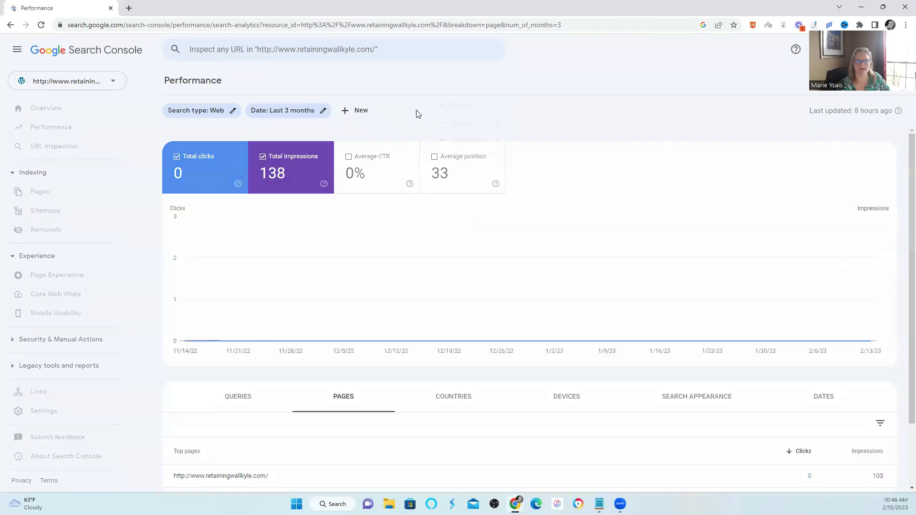
left_click(361, 110)
left_click(377, 123)
left_click(385, 263)
left_click(385, 297)
type("retaining wall")
key("ctrl+a")
type("kyle retaining walls")
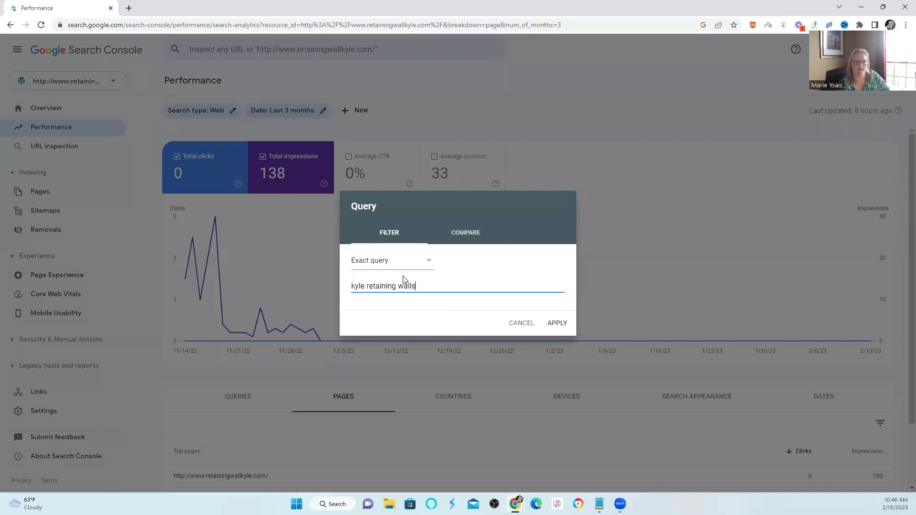
left_click(553, 322)
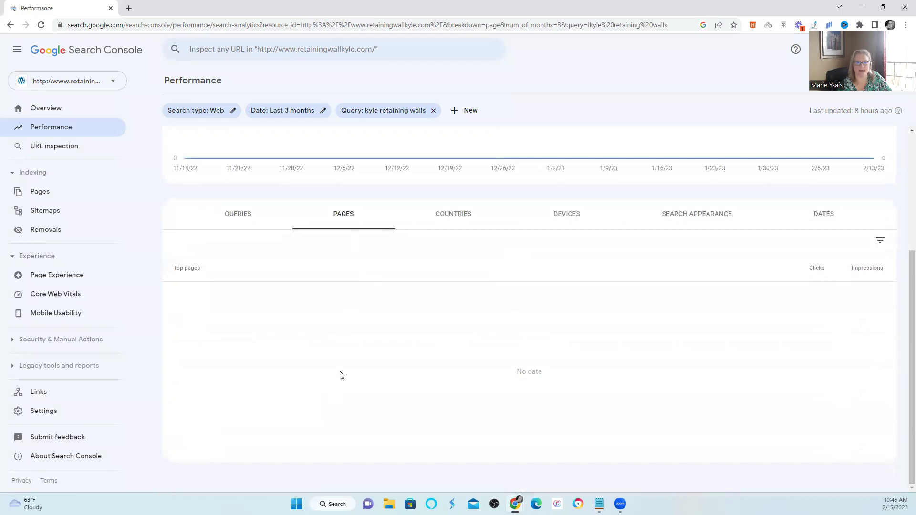
Replace the query filter with an Exact query filter for "retaining walls kyle" and list the pages for it.
left_click(217, 210)
left_click(433, 110)
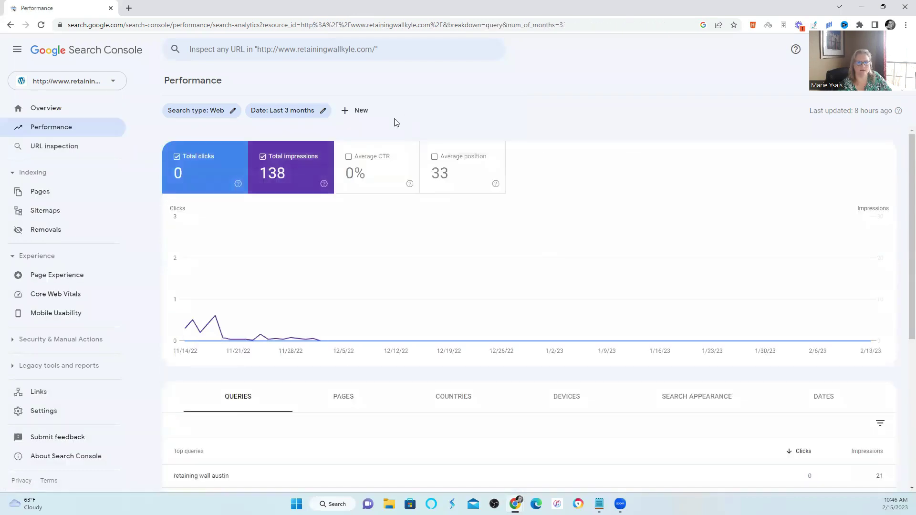
left_click(356, 111)
left_click(380, 131)
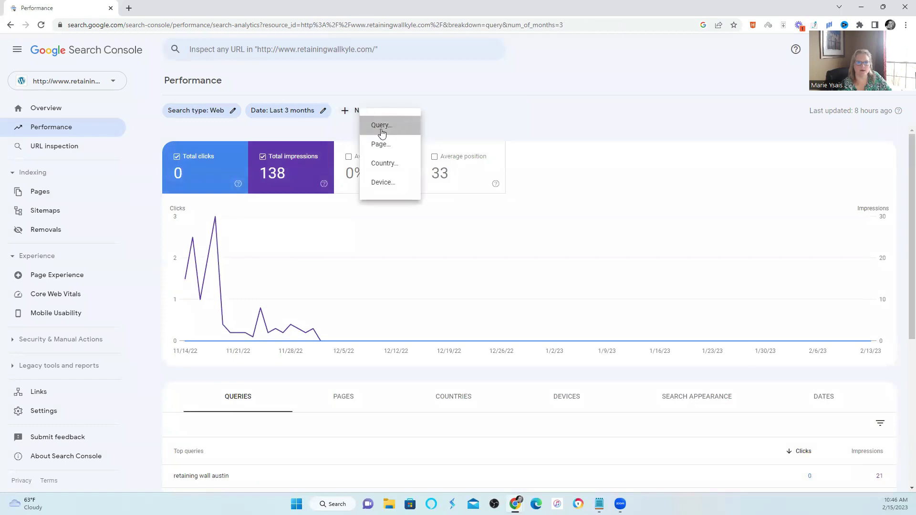
left_click(411, 261)
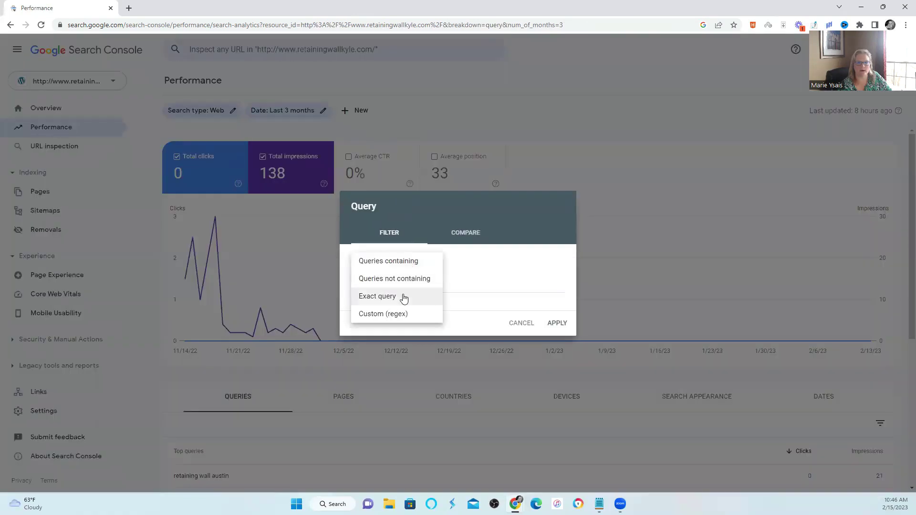
left_click(402, 298)
left_click(401, 286)
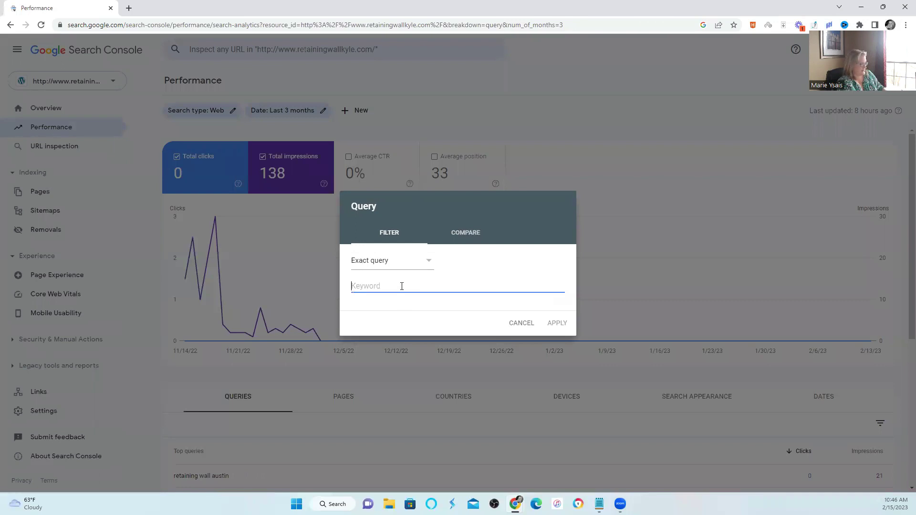
type("retaining walls kyle")
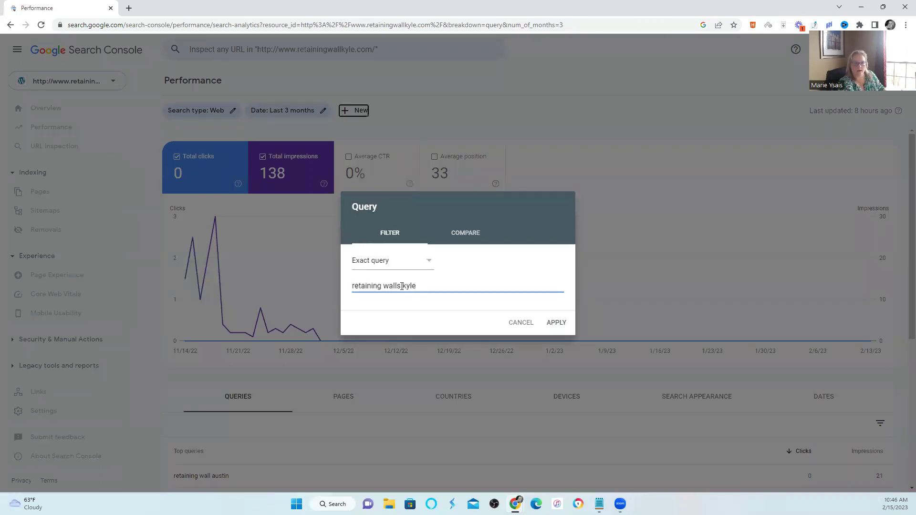
key("Return")
scroll(376, 263, "down", 2)
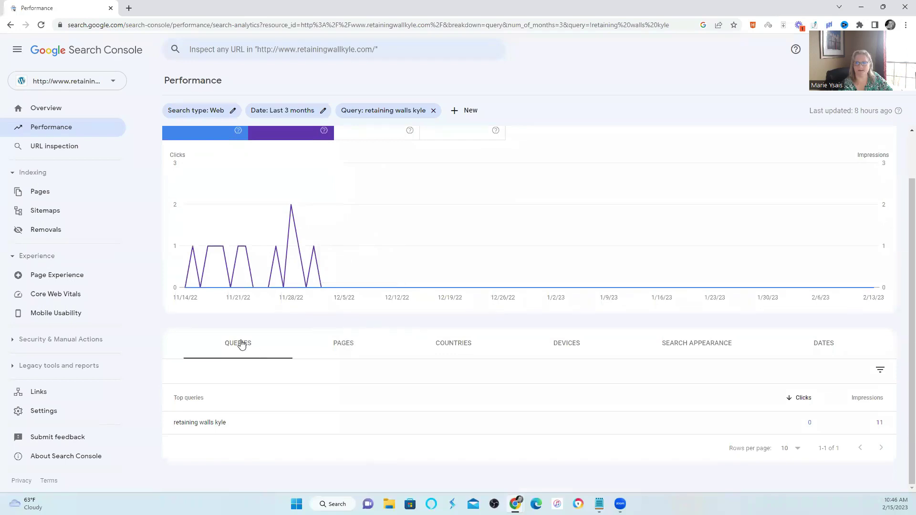
left_click(343, 353)
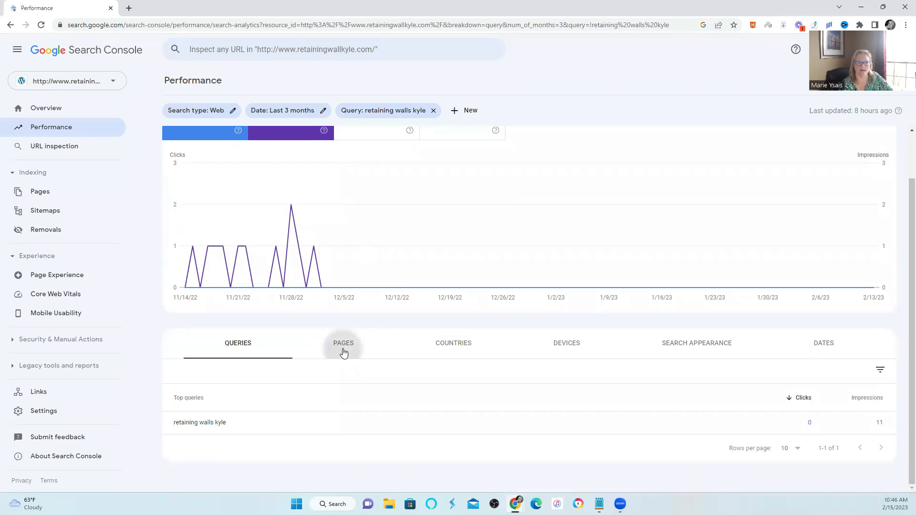
scroll(406, 358, "down", 1)
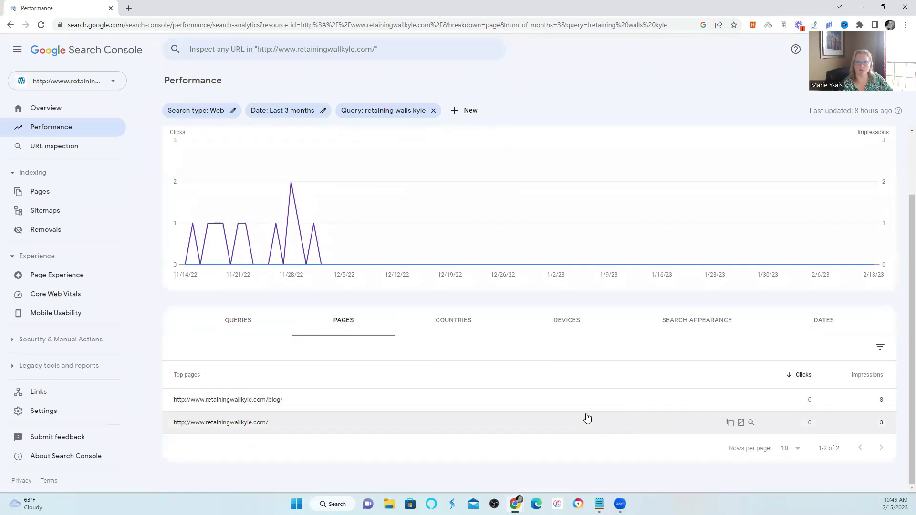
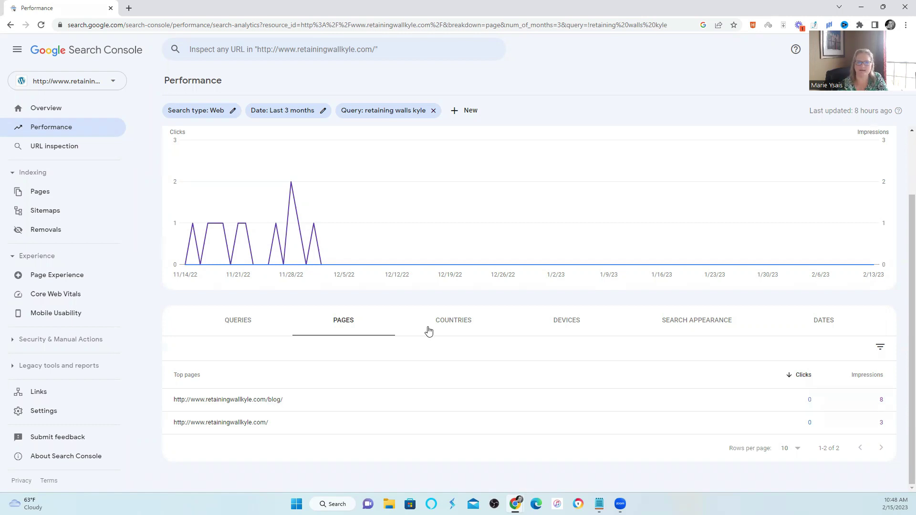
Set the report's date range to the last 6 months and review the pages listed for the query.
left_click(283, 116)
left_click(356, 271)
left_click(557, 404)
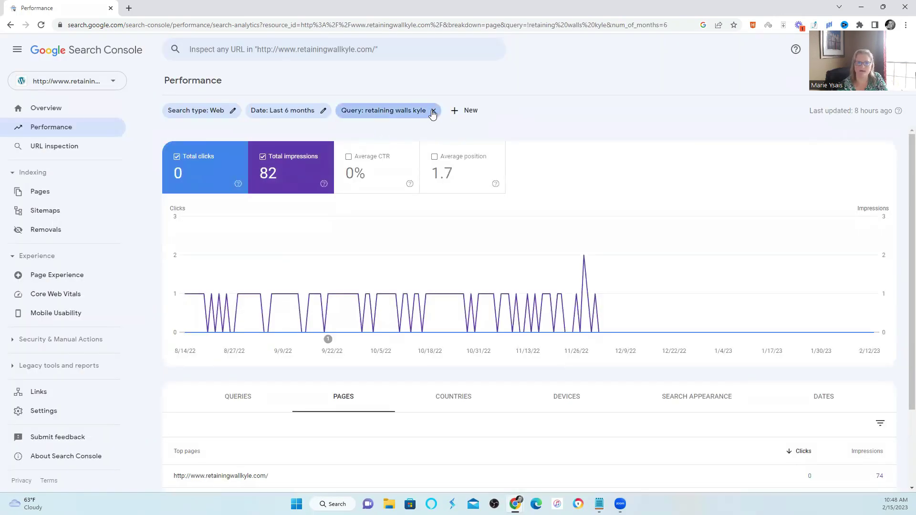
scroll(524, 213, "down", 2)
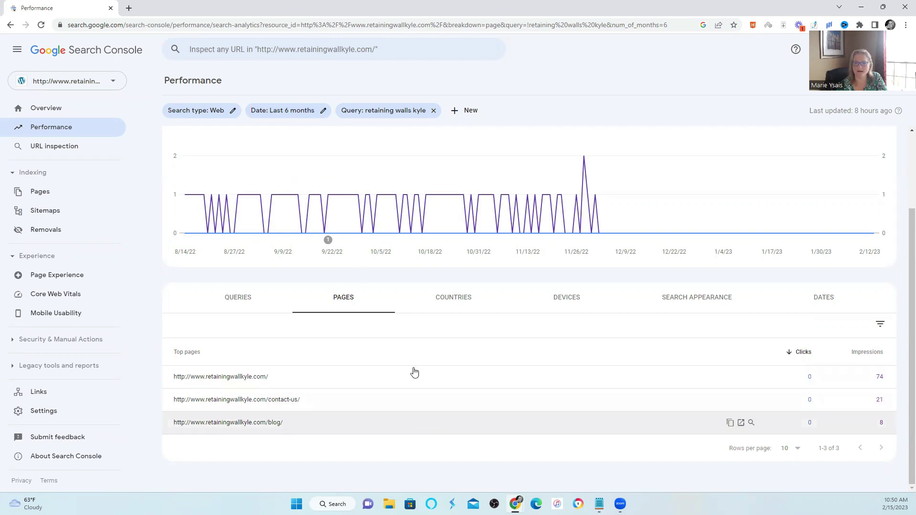
Set the report's date range to the last 3 months and review the query's pages for that period.
left_click(293, 120)
left_click(357, 248)
left_click(555, 404)
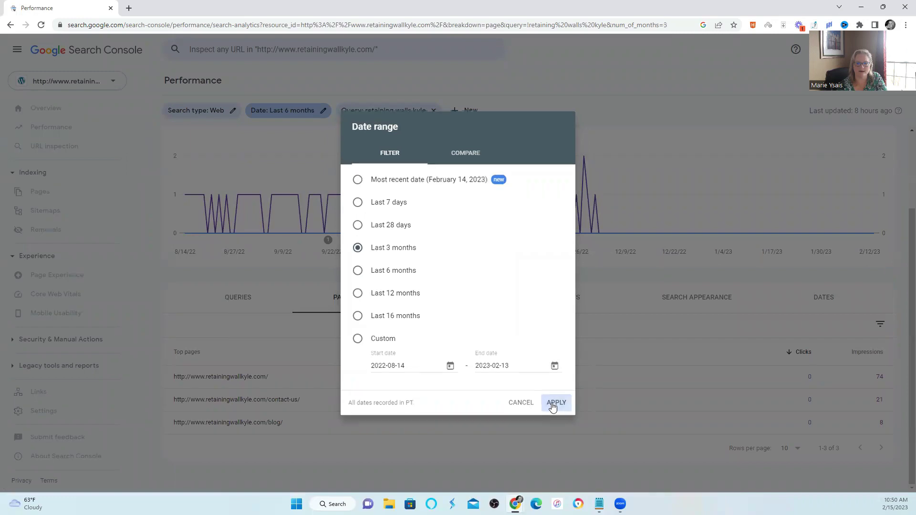
scroll(525, 373, "down", 2)
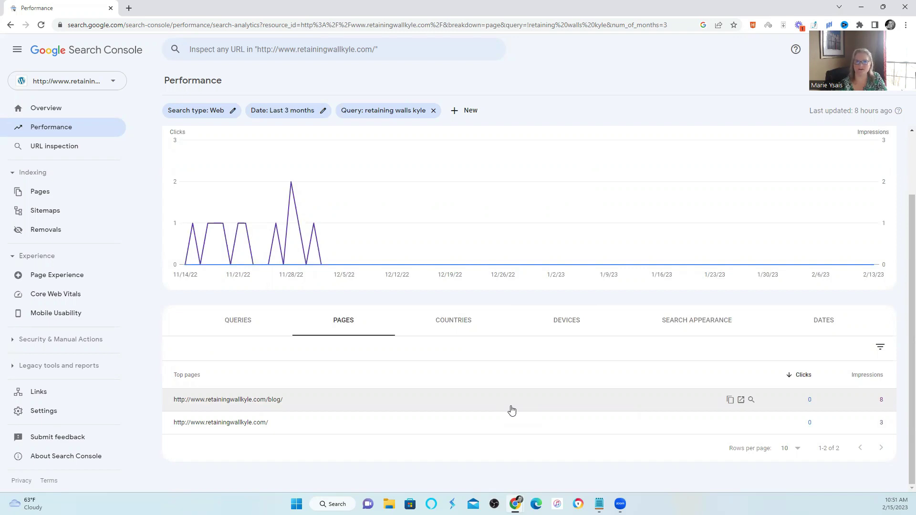
Remove the "retaining walls kyle" query filter and show the full list of top queries.
left_click(433, 110)
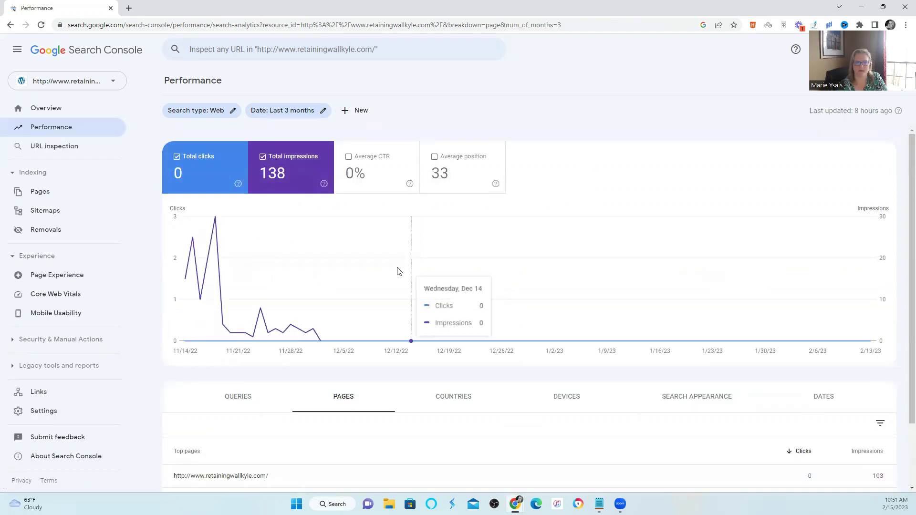
scroll(400, 282, "down", 2)
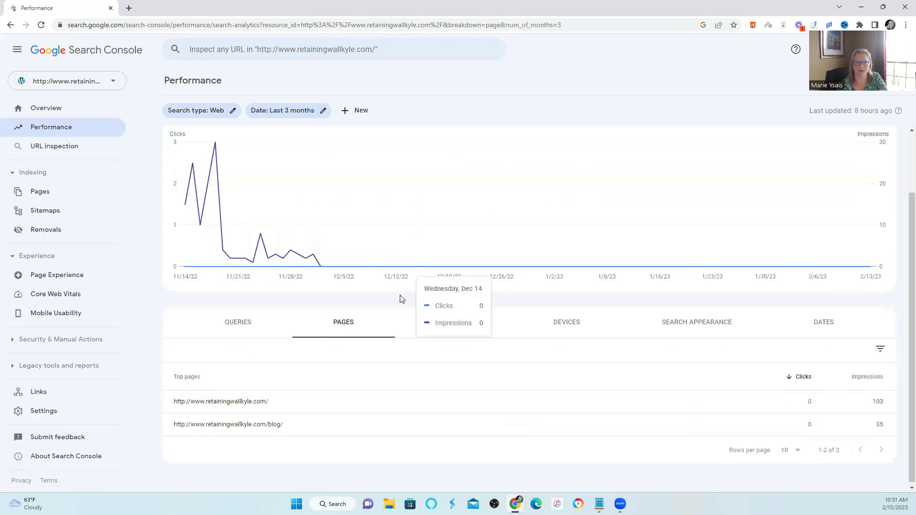
left_click(240, 329)
scroll(484, 261, "down", 4)
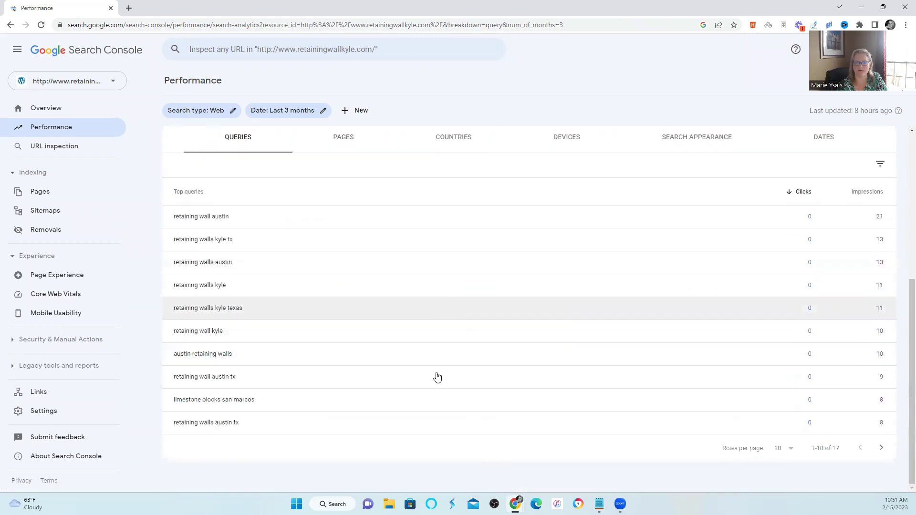
left_click(363, 113)
left_click(394, 131)
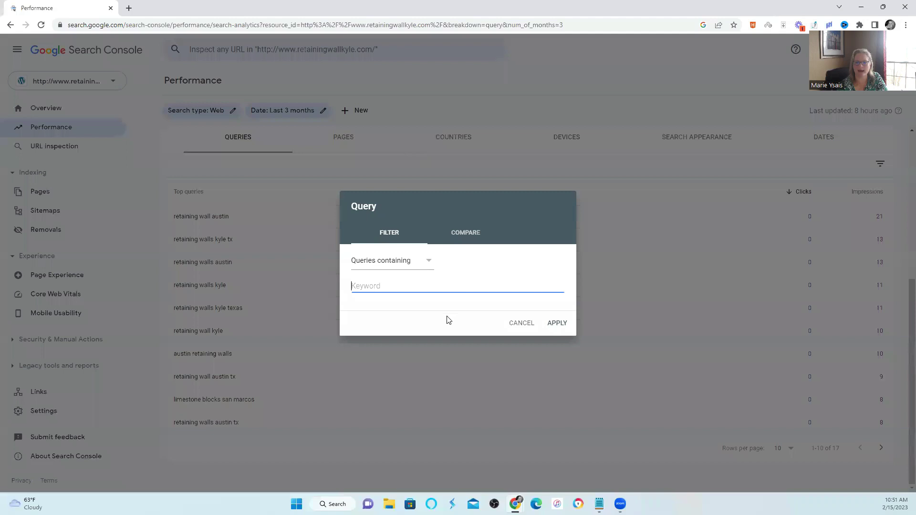
left_click(408, 262)
left_click(403, 296)
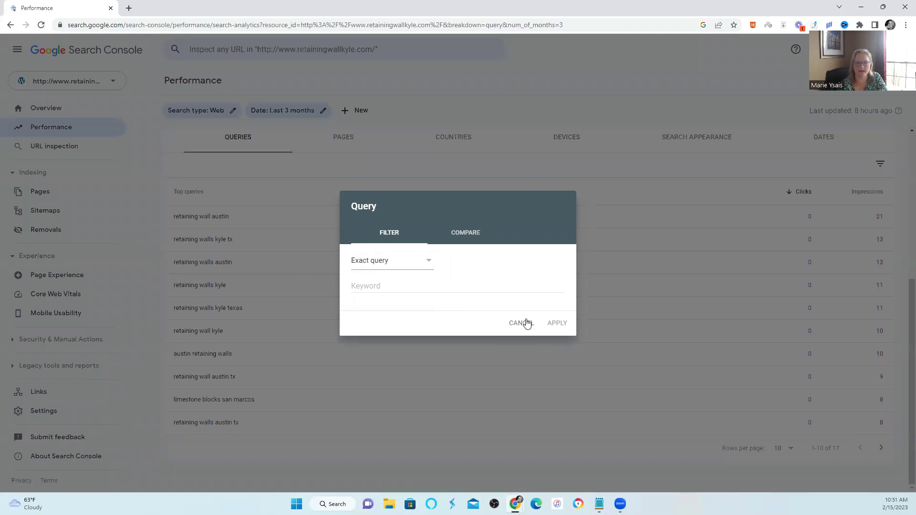
left_click(523, 323)
Filter the report by "retaining walls austin" from the top queries and list the pages for it.
left_click(388, 261)
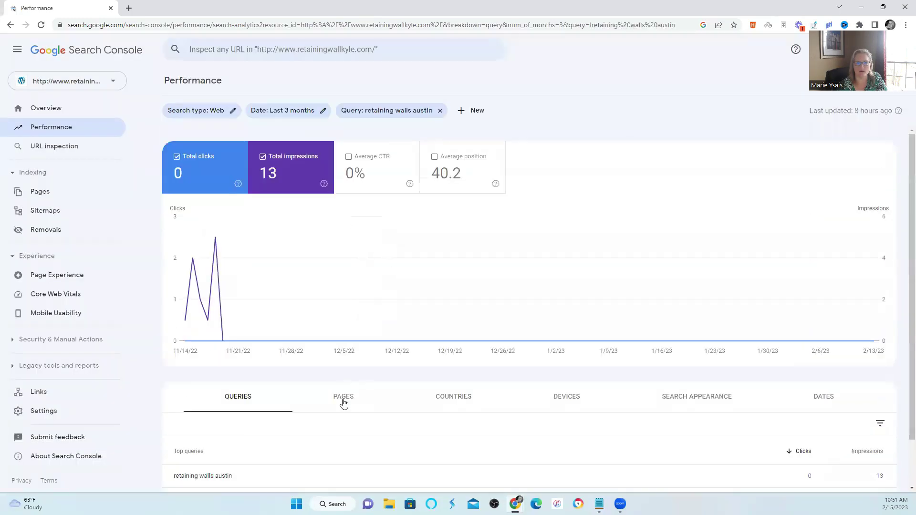
left_click(344, 396)
scroll(460, 382, "down", 2)
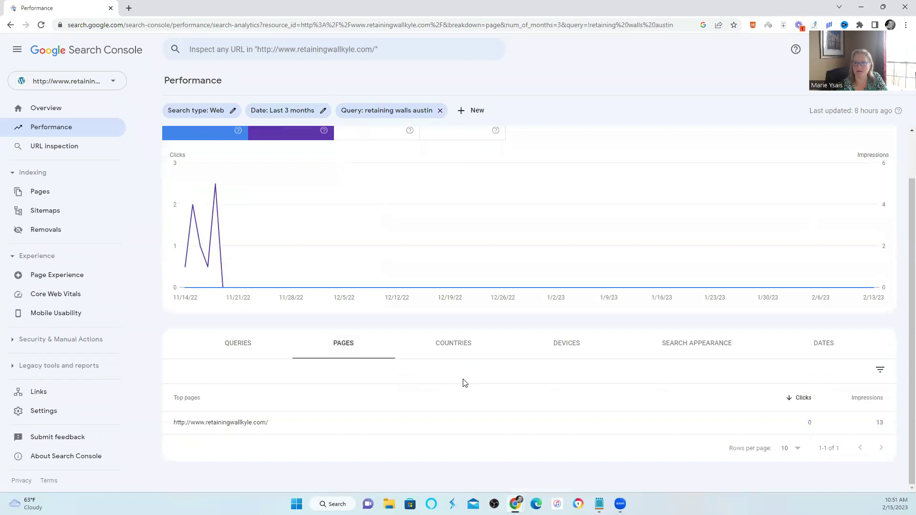